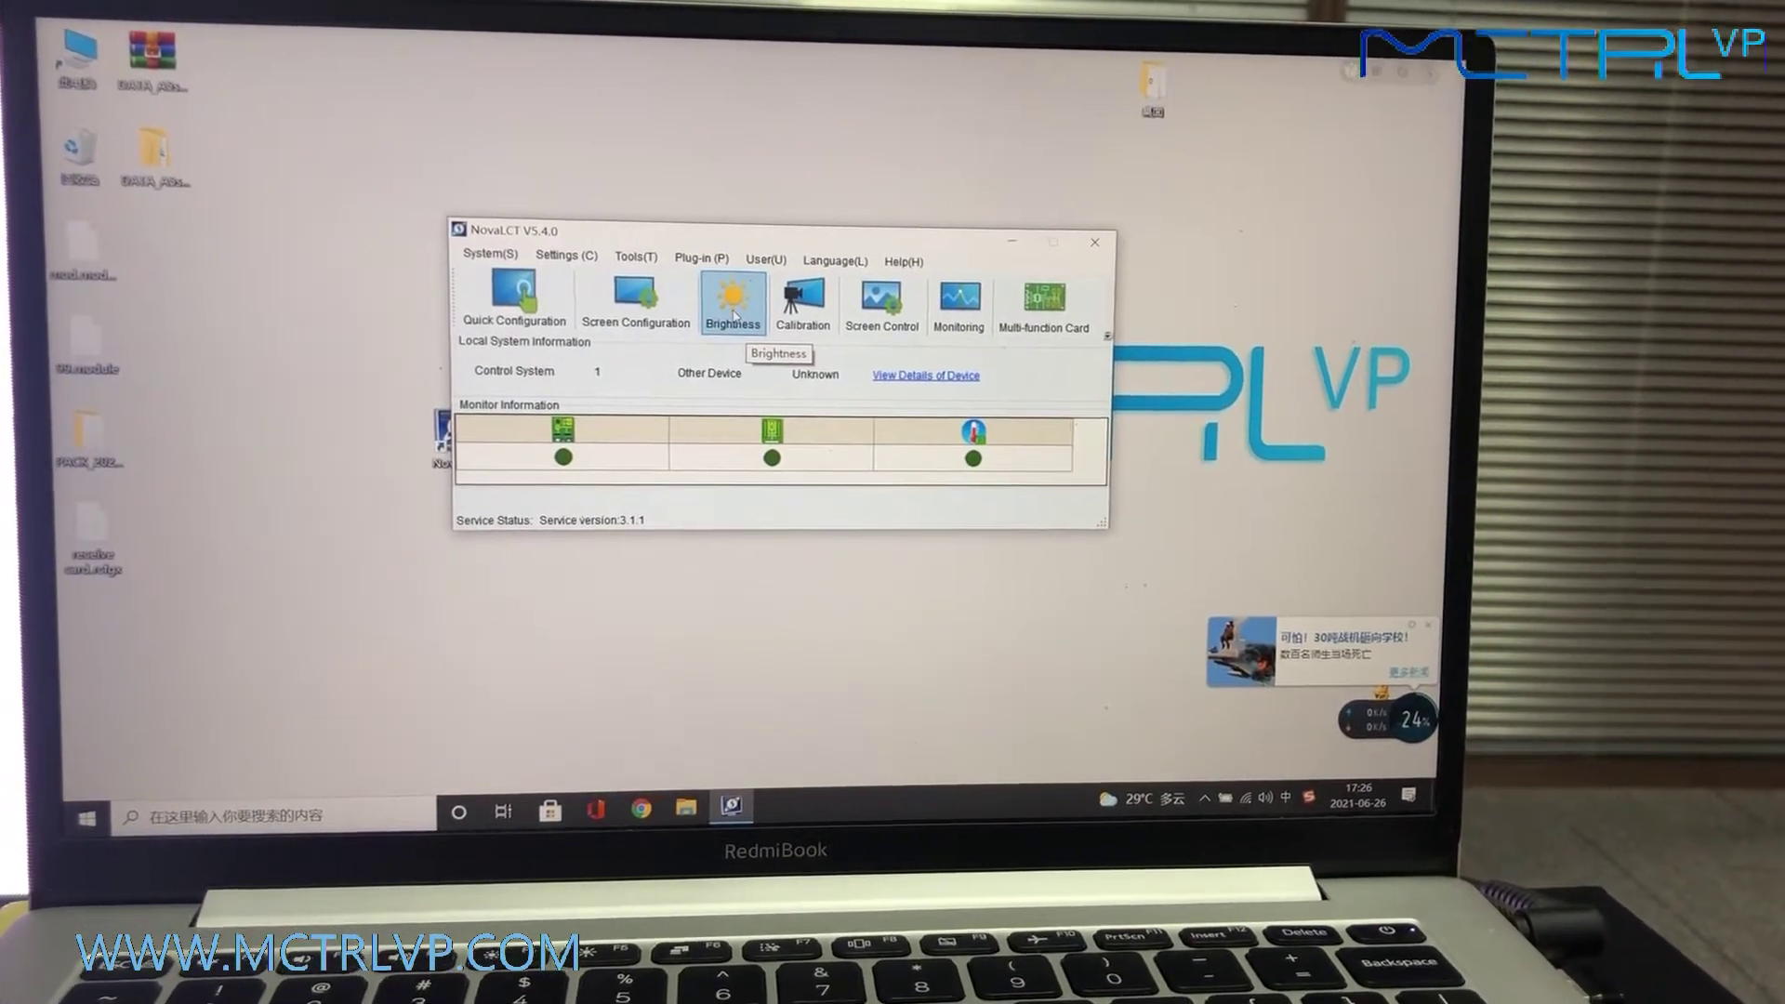
# Set the Manual Adjustment brightness to 214 (83.9%).
pyautogui.click(747, 310)
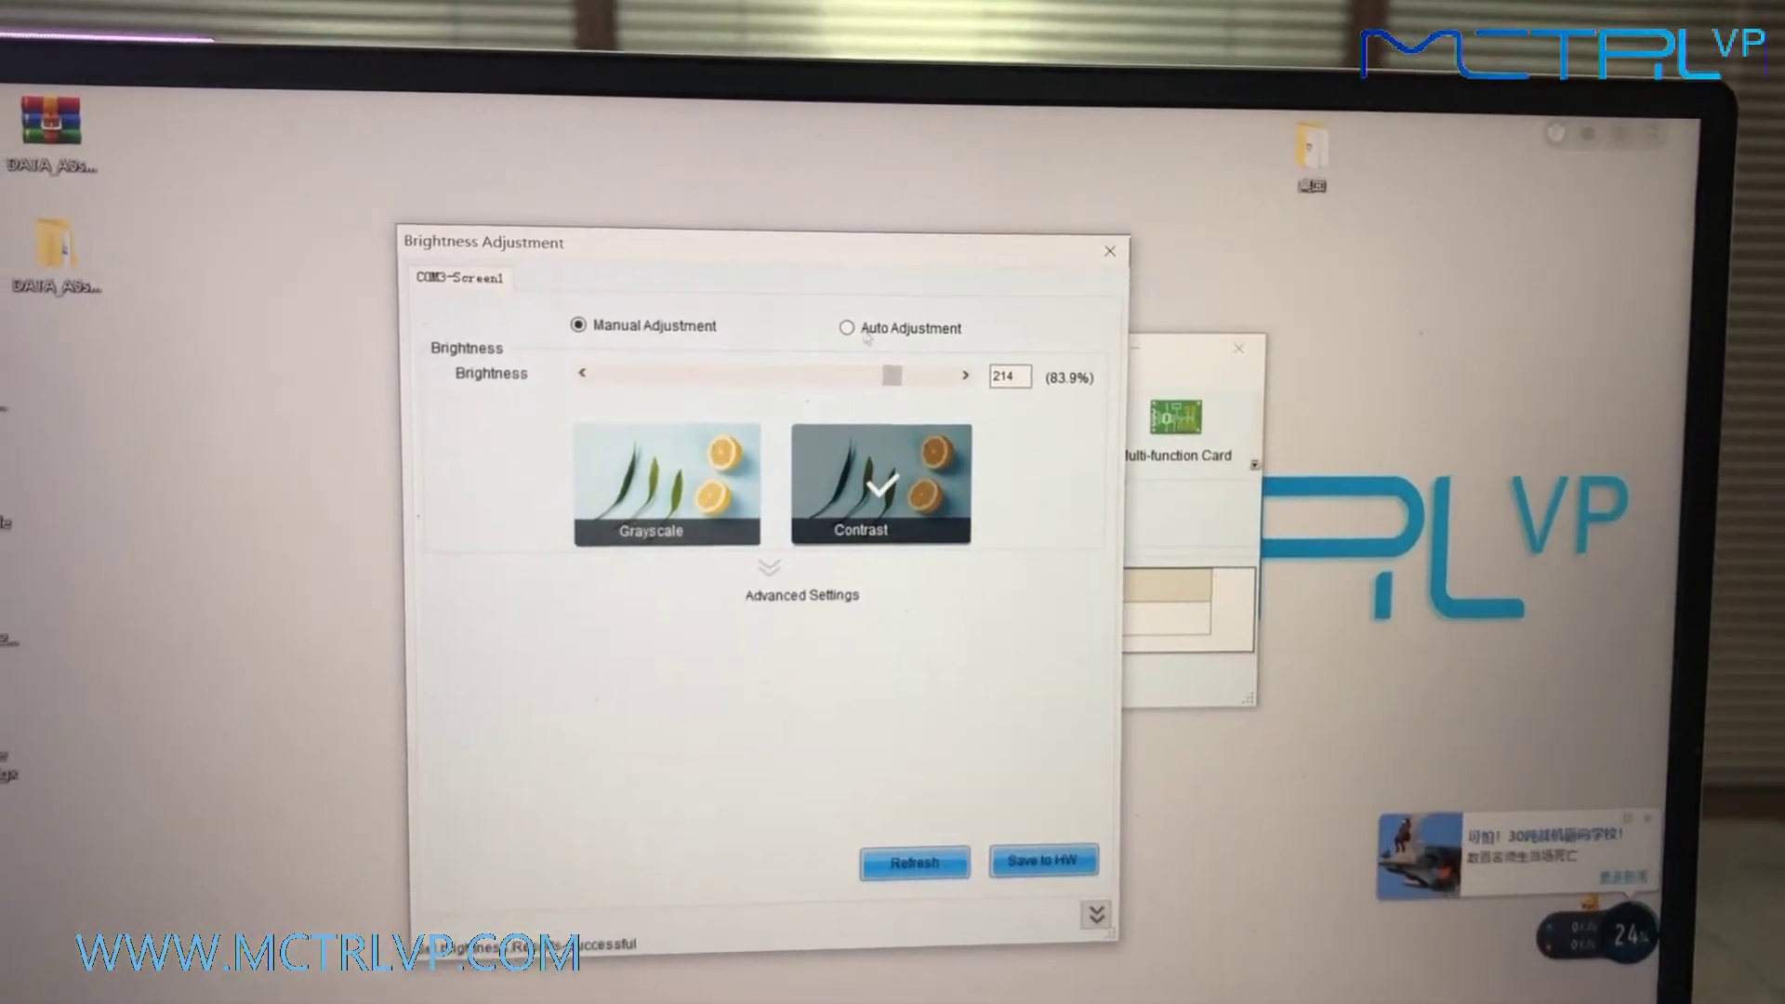
# Select Auto Adjustment and launch the brightness wizard at its mode selection page.
pyautogui.click(857, 335)
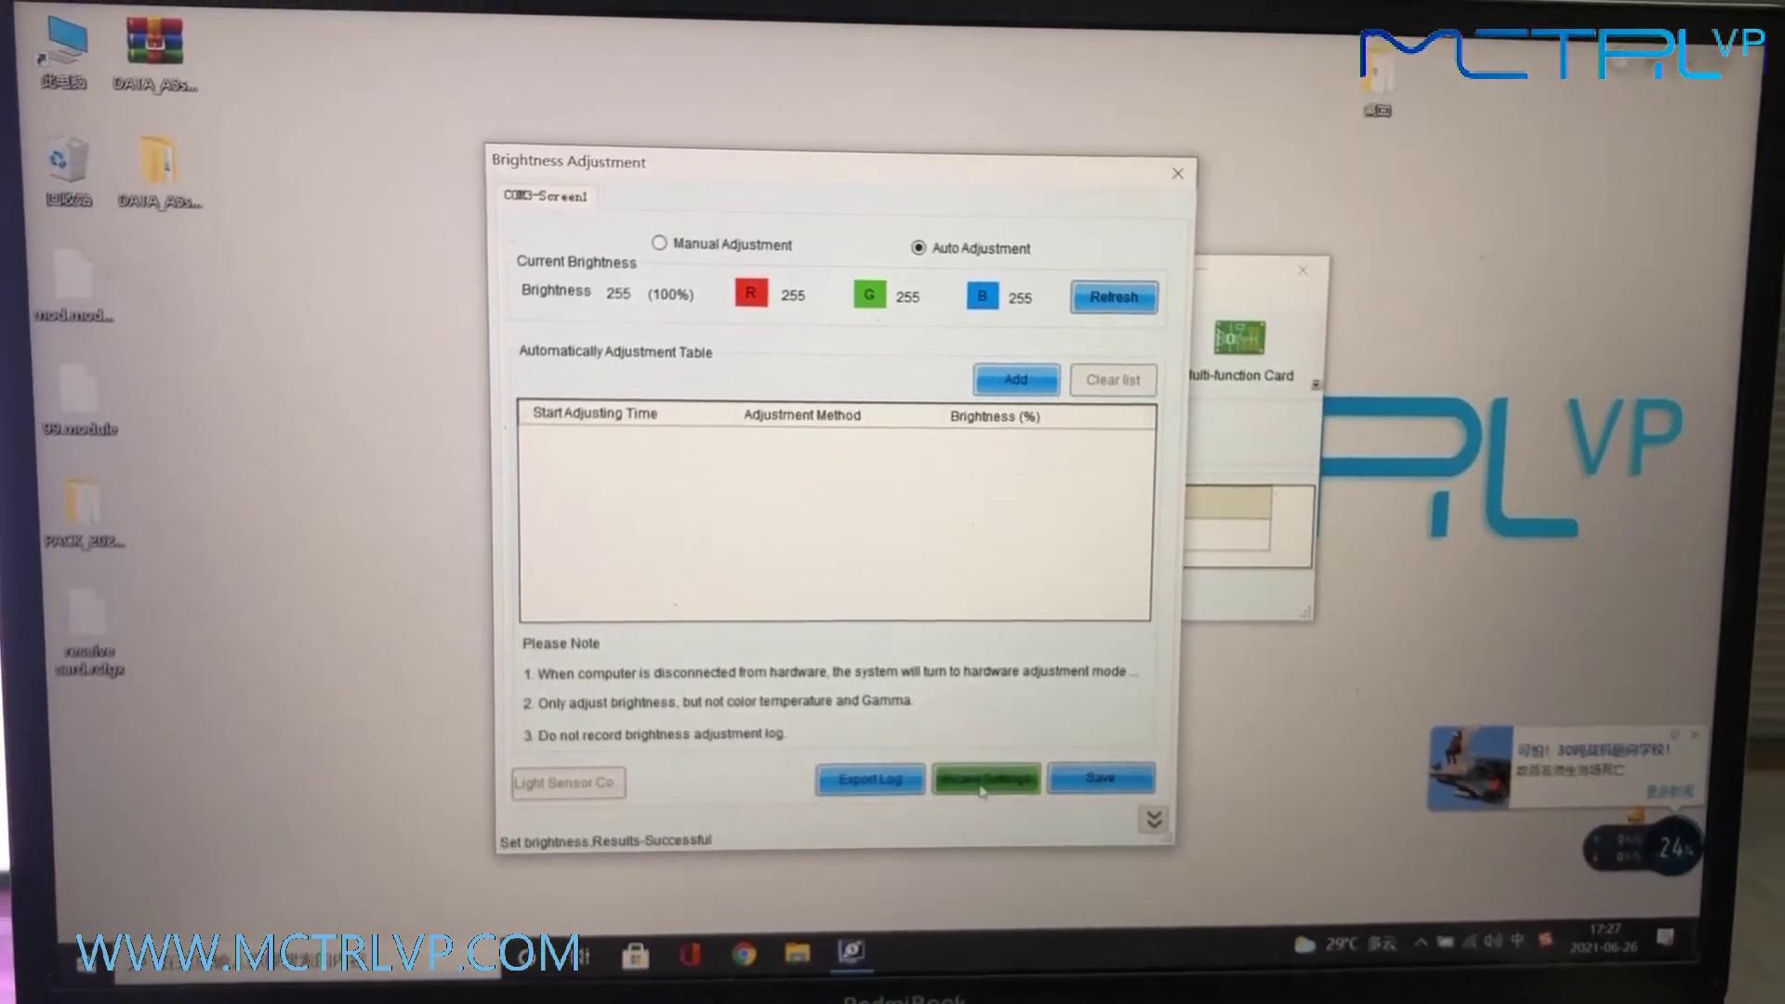
pyautogui.click(970, 781)
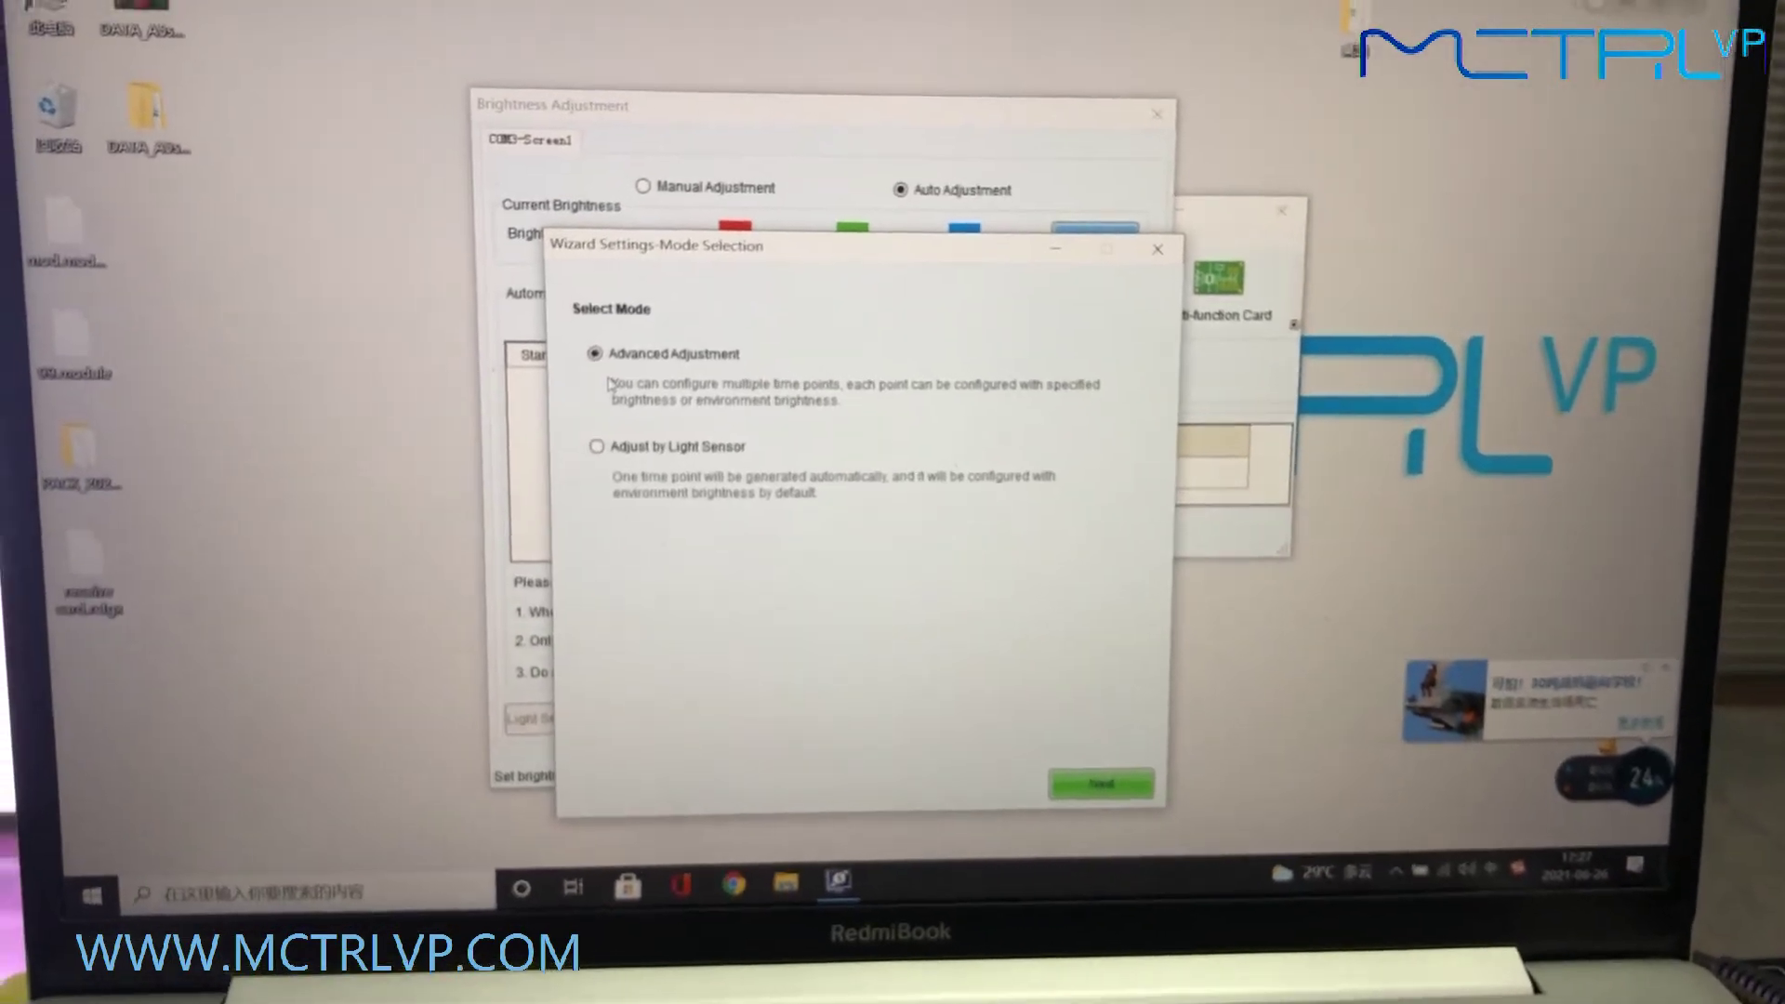
# Proceed with Advanced Adjustment to the Time Points Settings page.
pyautogui.click(1081, 797)
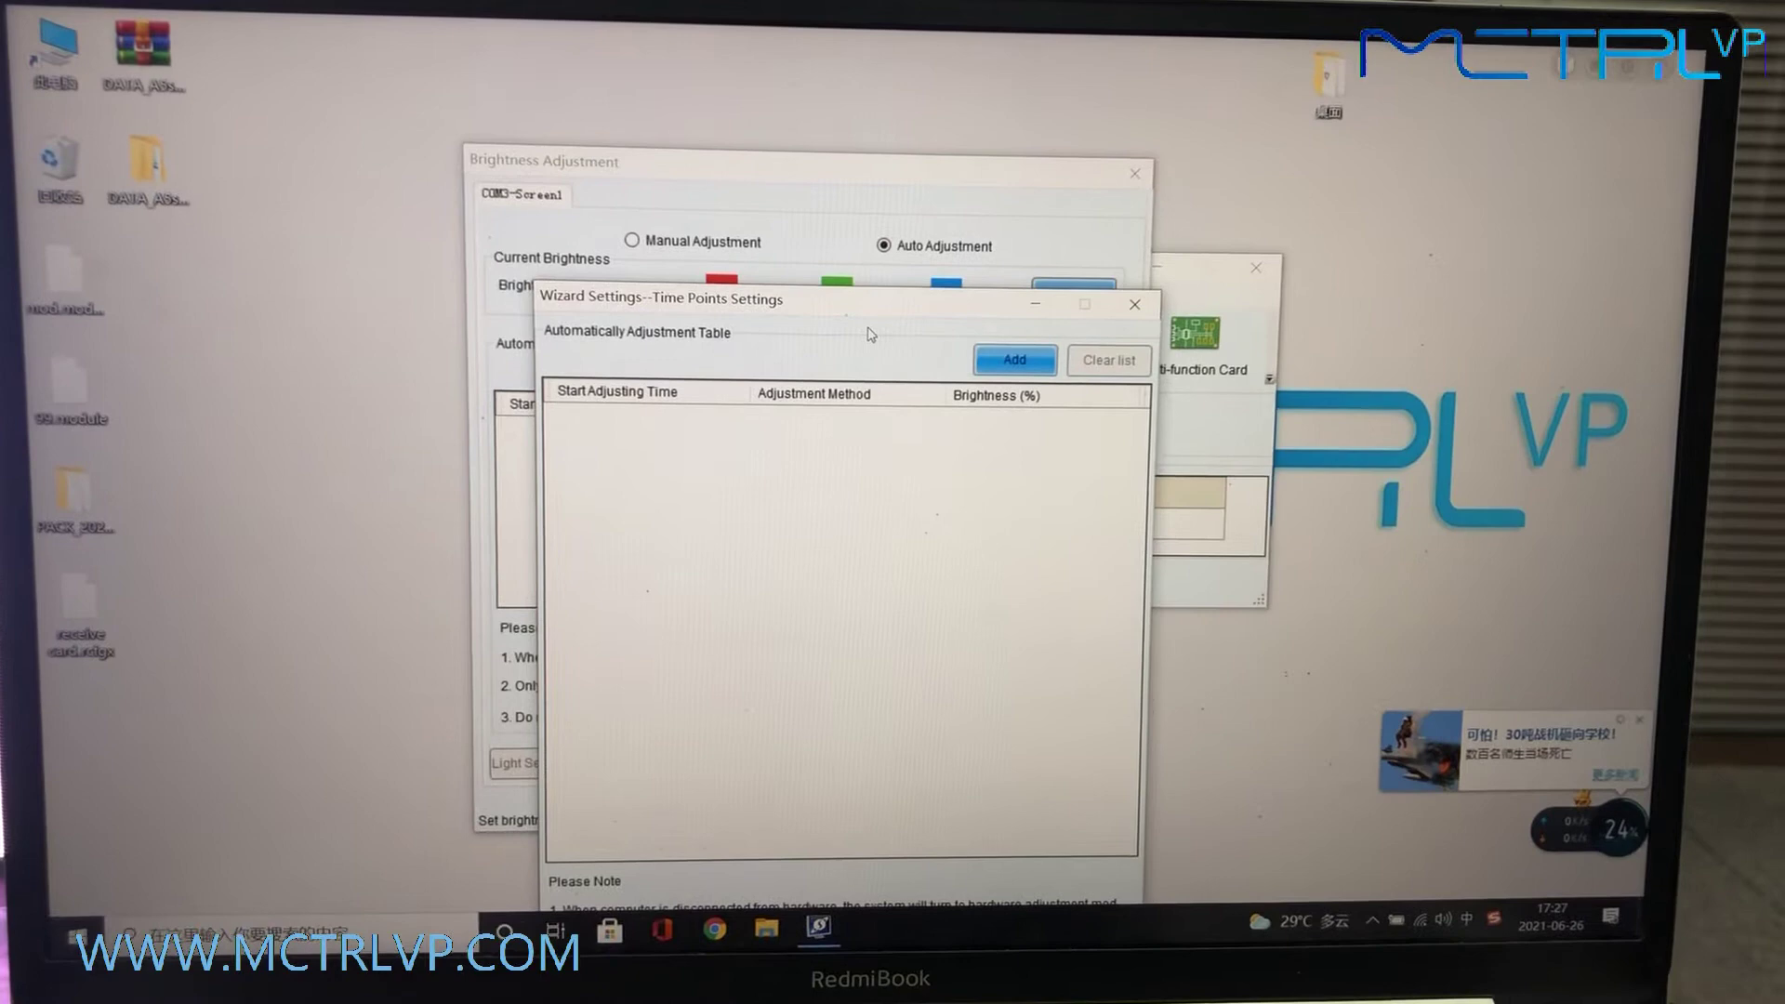
# Add brightness time points of 17:00 at 50% and 10:00 at 80%.
pyautogui.click(1002, 371)
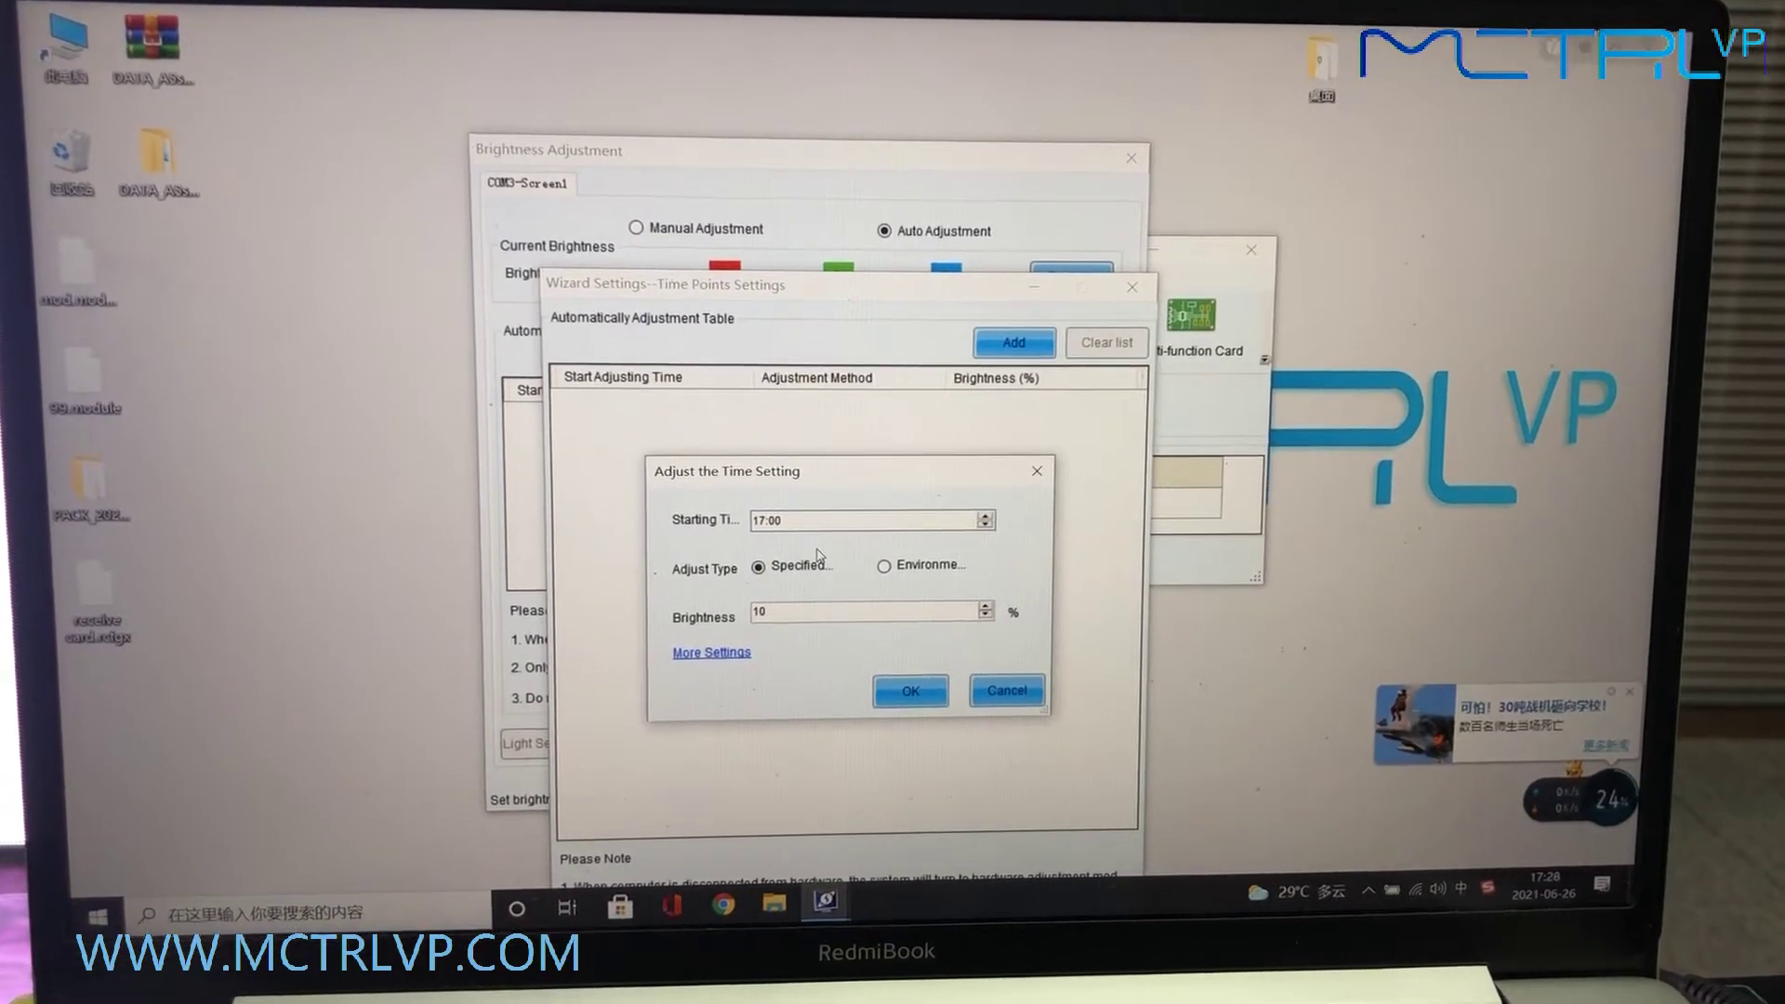
pyautogui.tripleClick(837, 596)
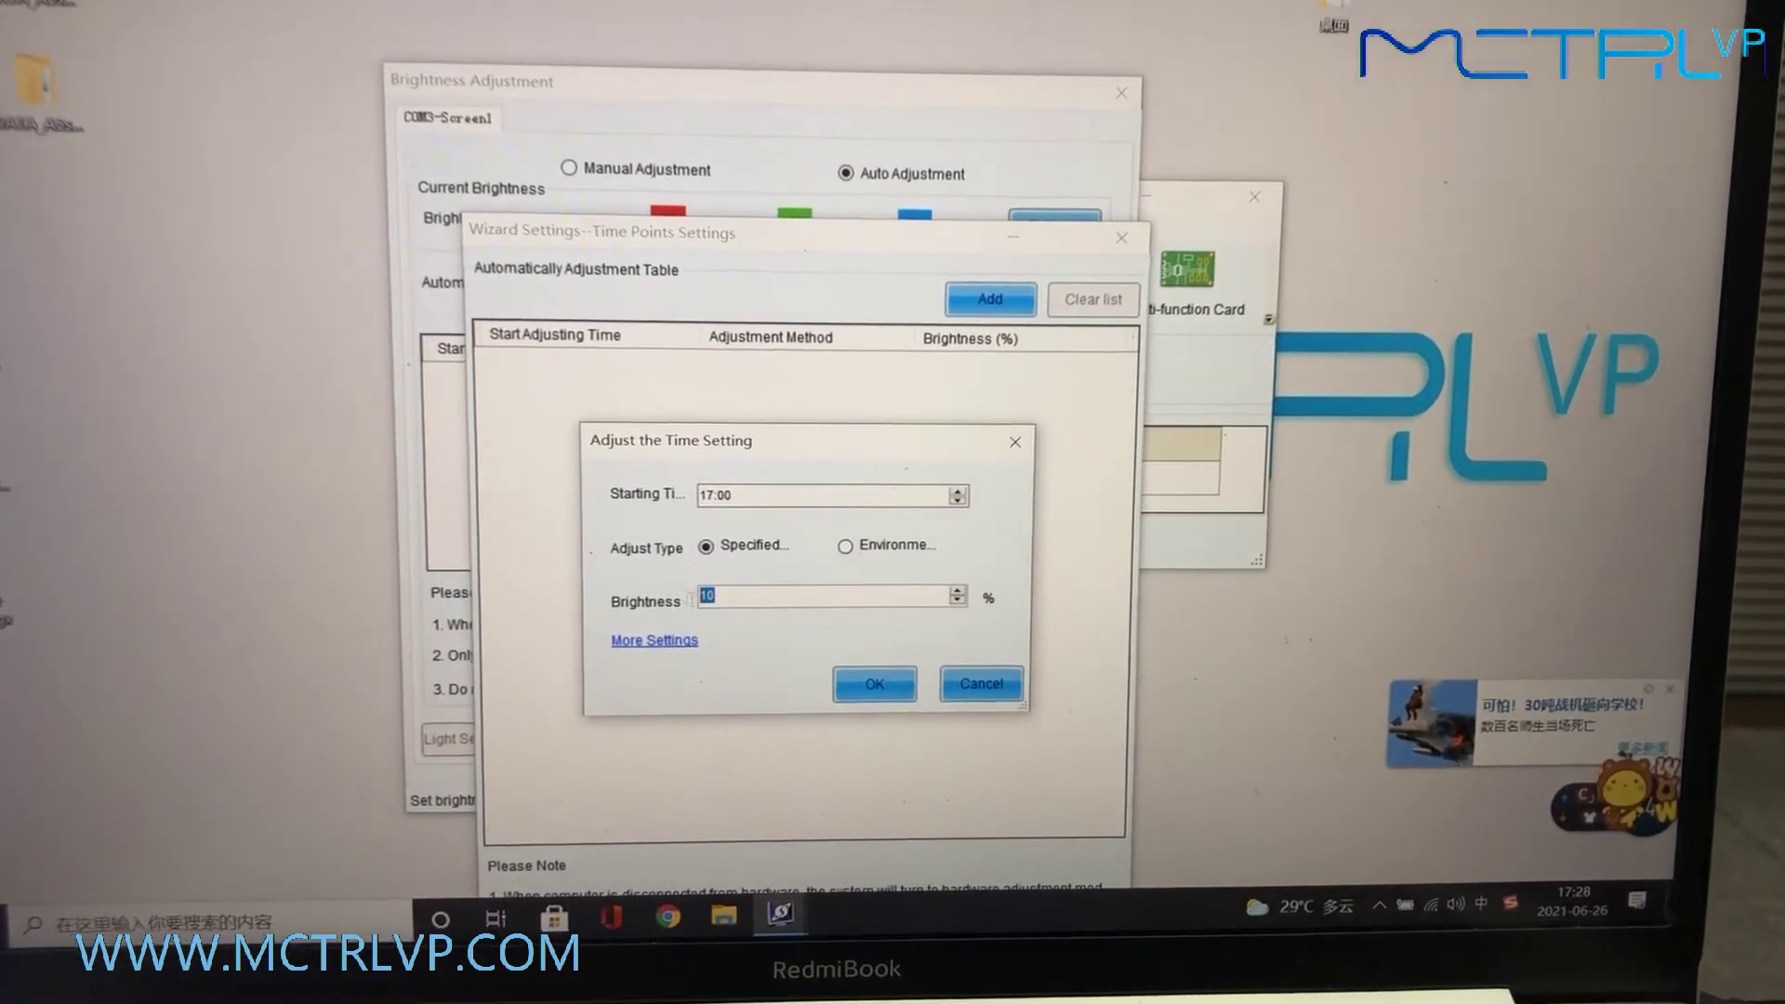
pyautogui.write('50')
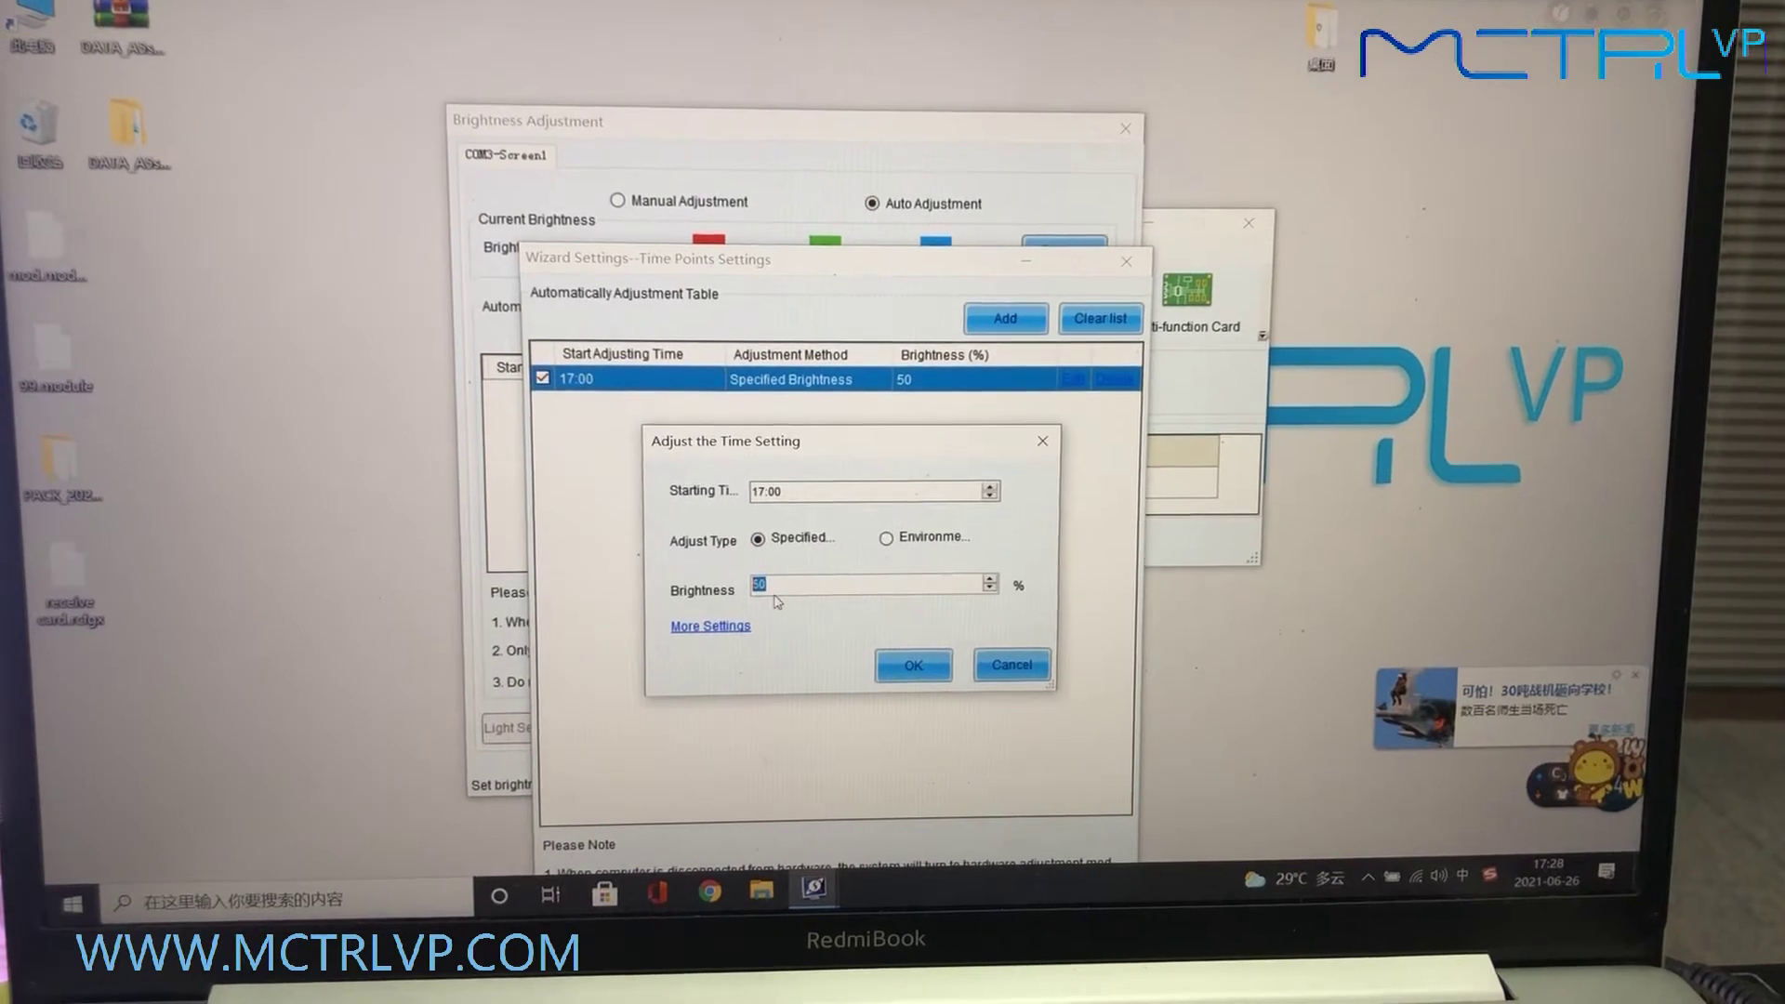
pyautogui.write('80')
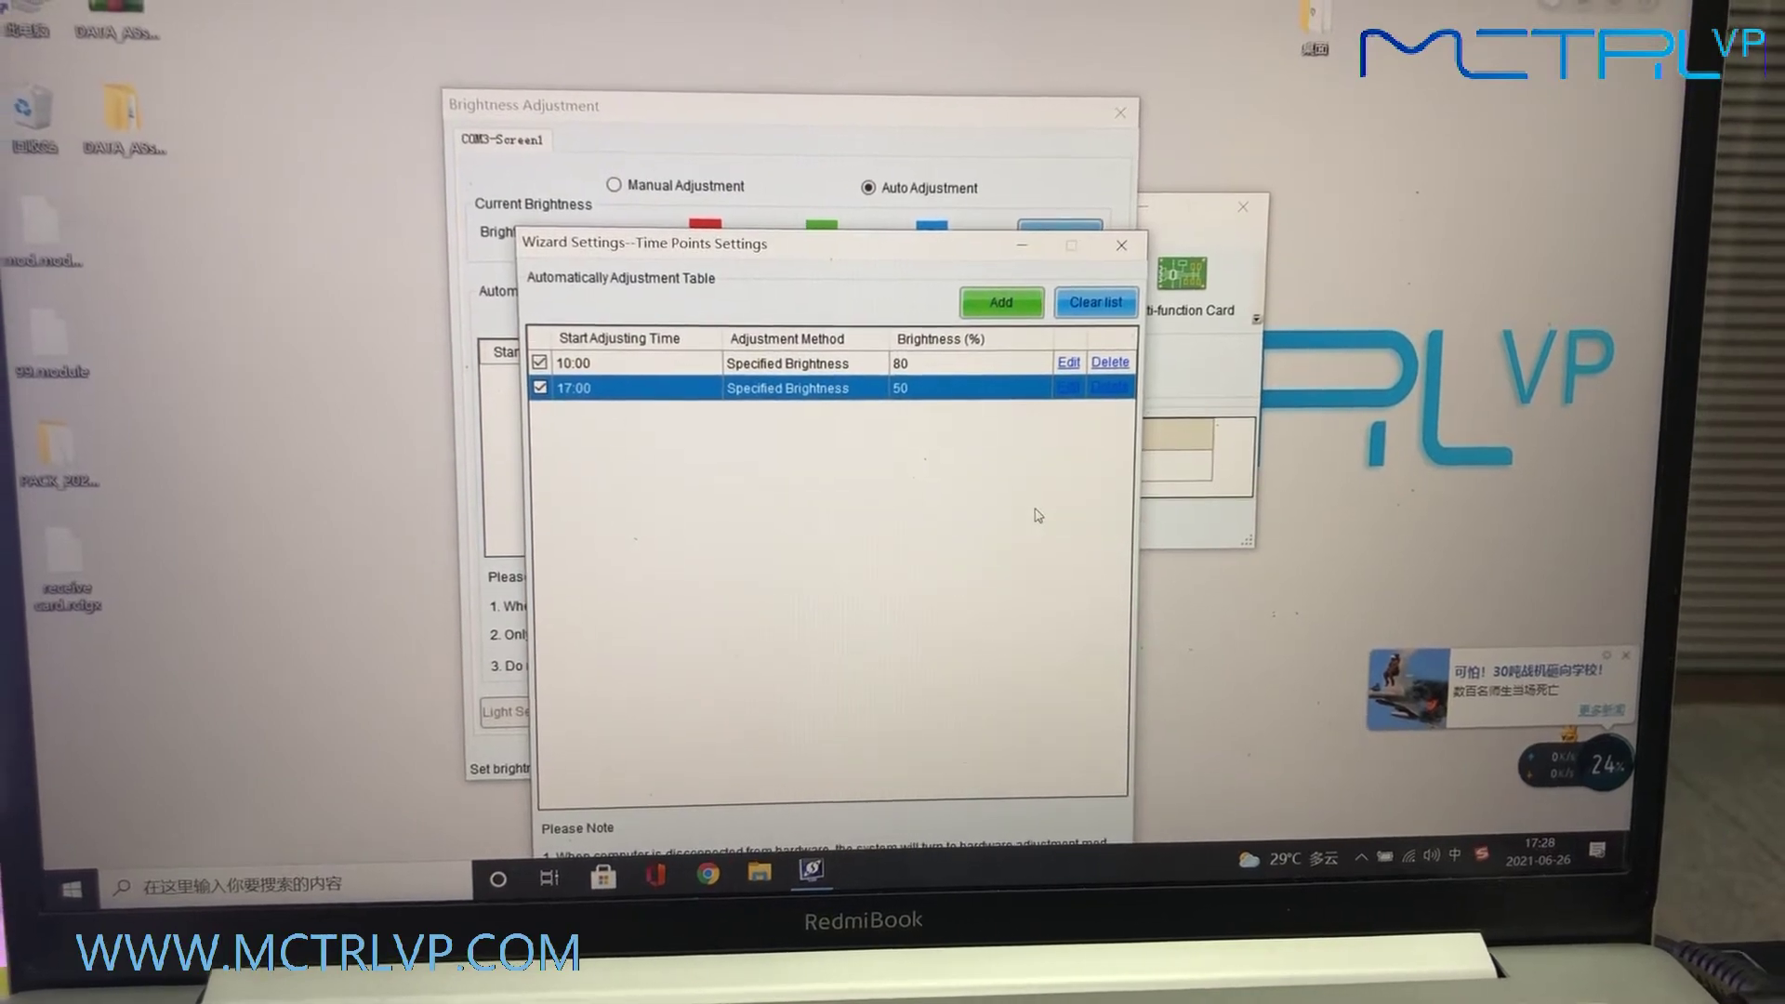
# Finish the wizard and acknowledge the Saved successfully message for the two-point schedule.
pyautogui.moveTo(943, 245); pyautogui.dragTo(893, 81)
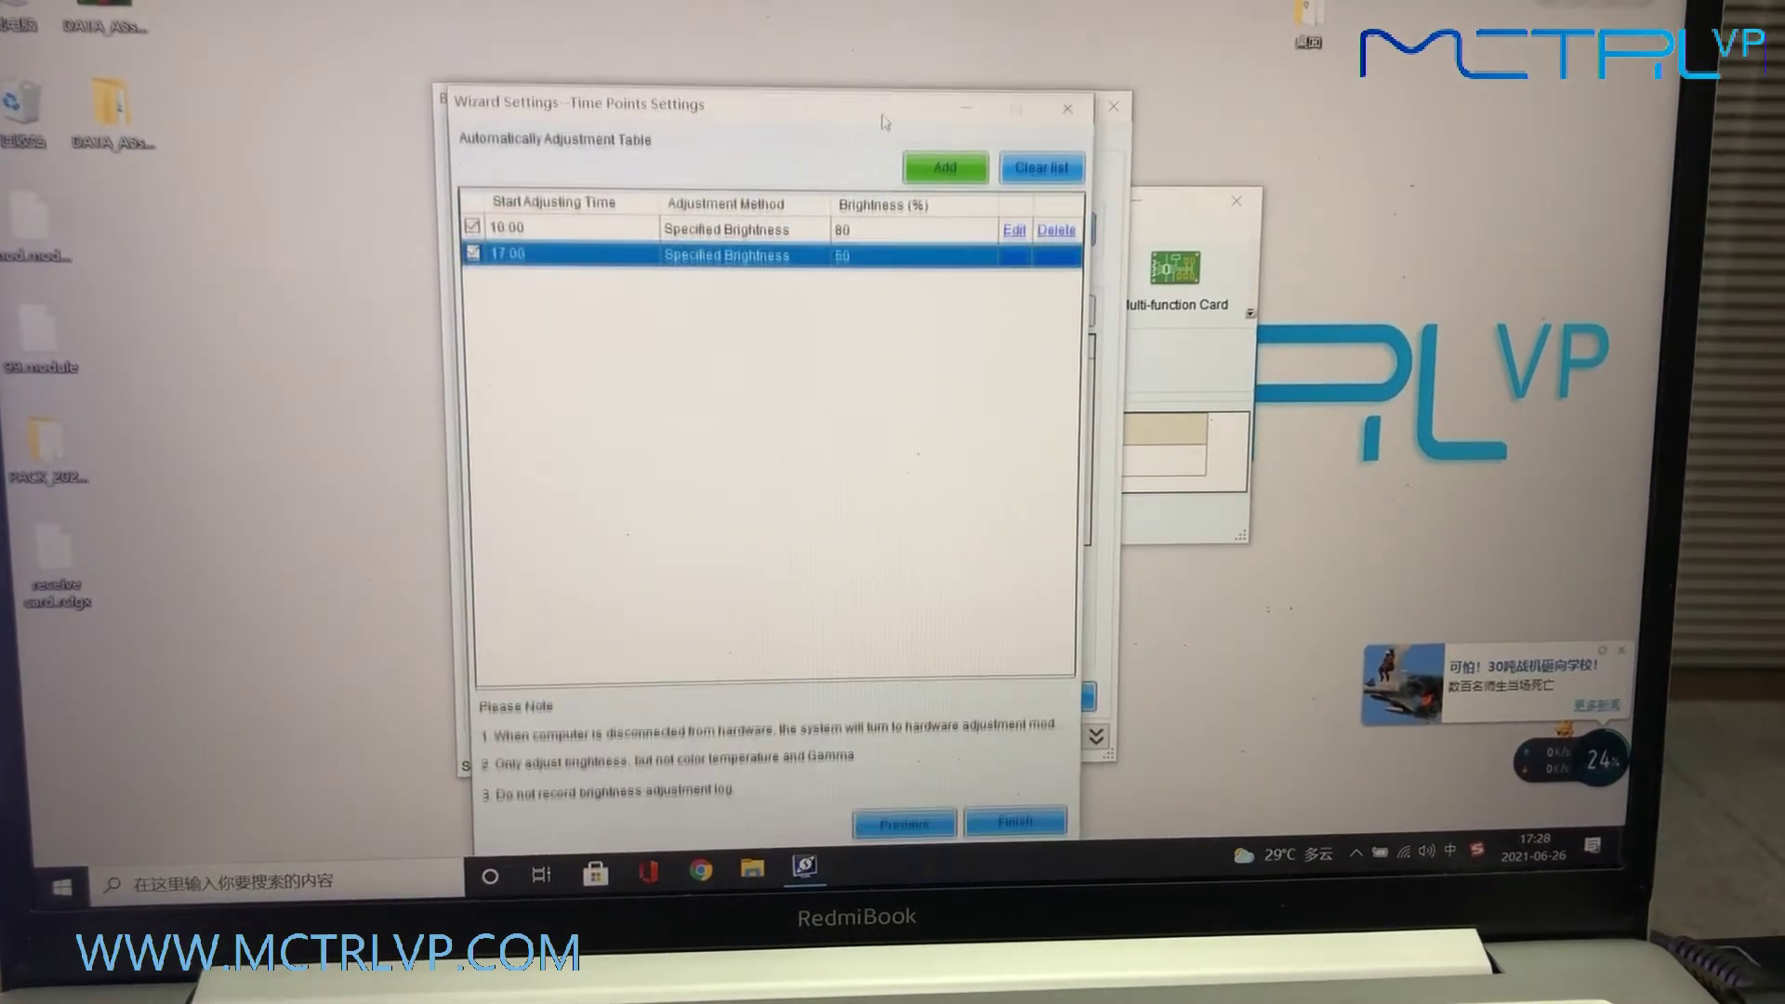
pyautogui.click(1020, 796)
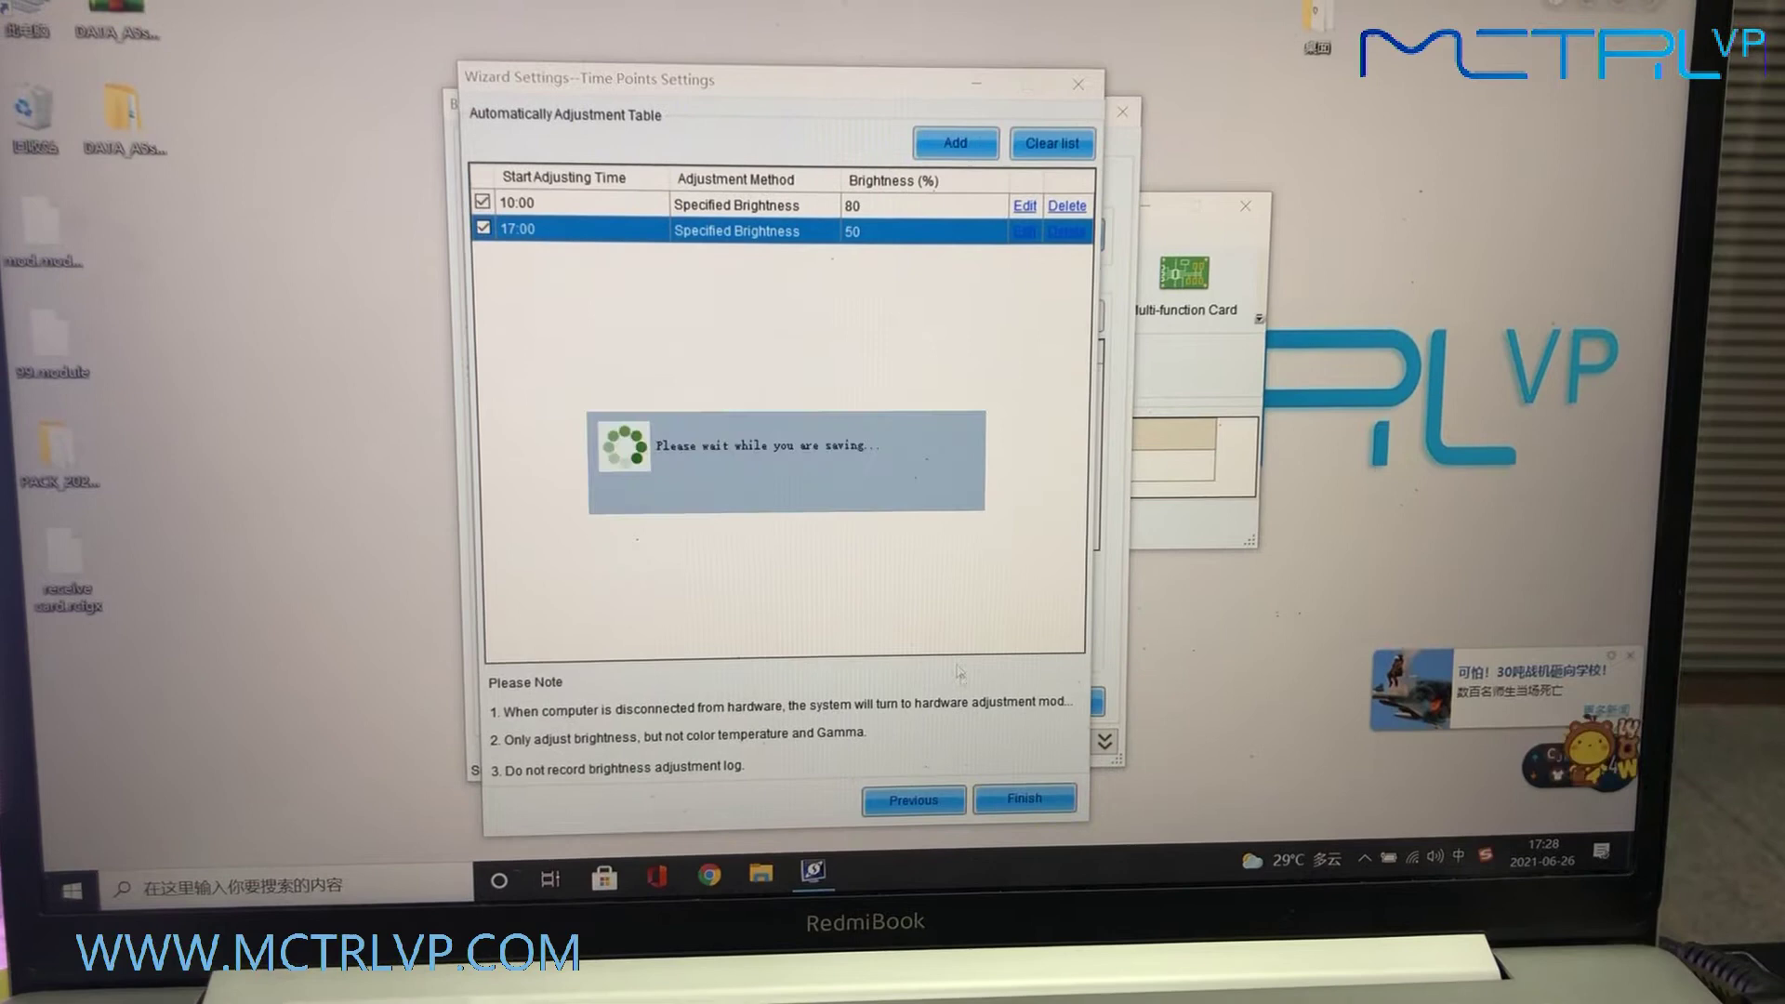
pyautogui.click(797, 503)
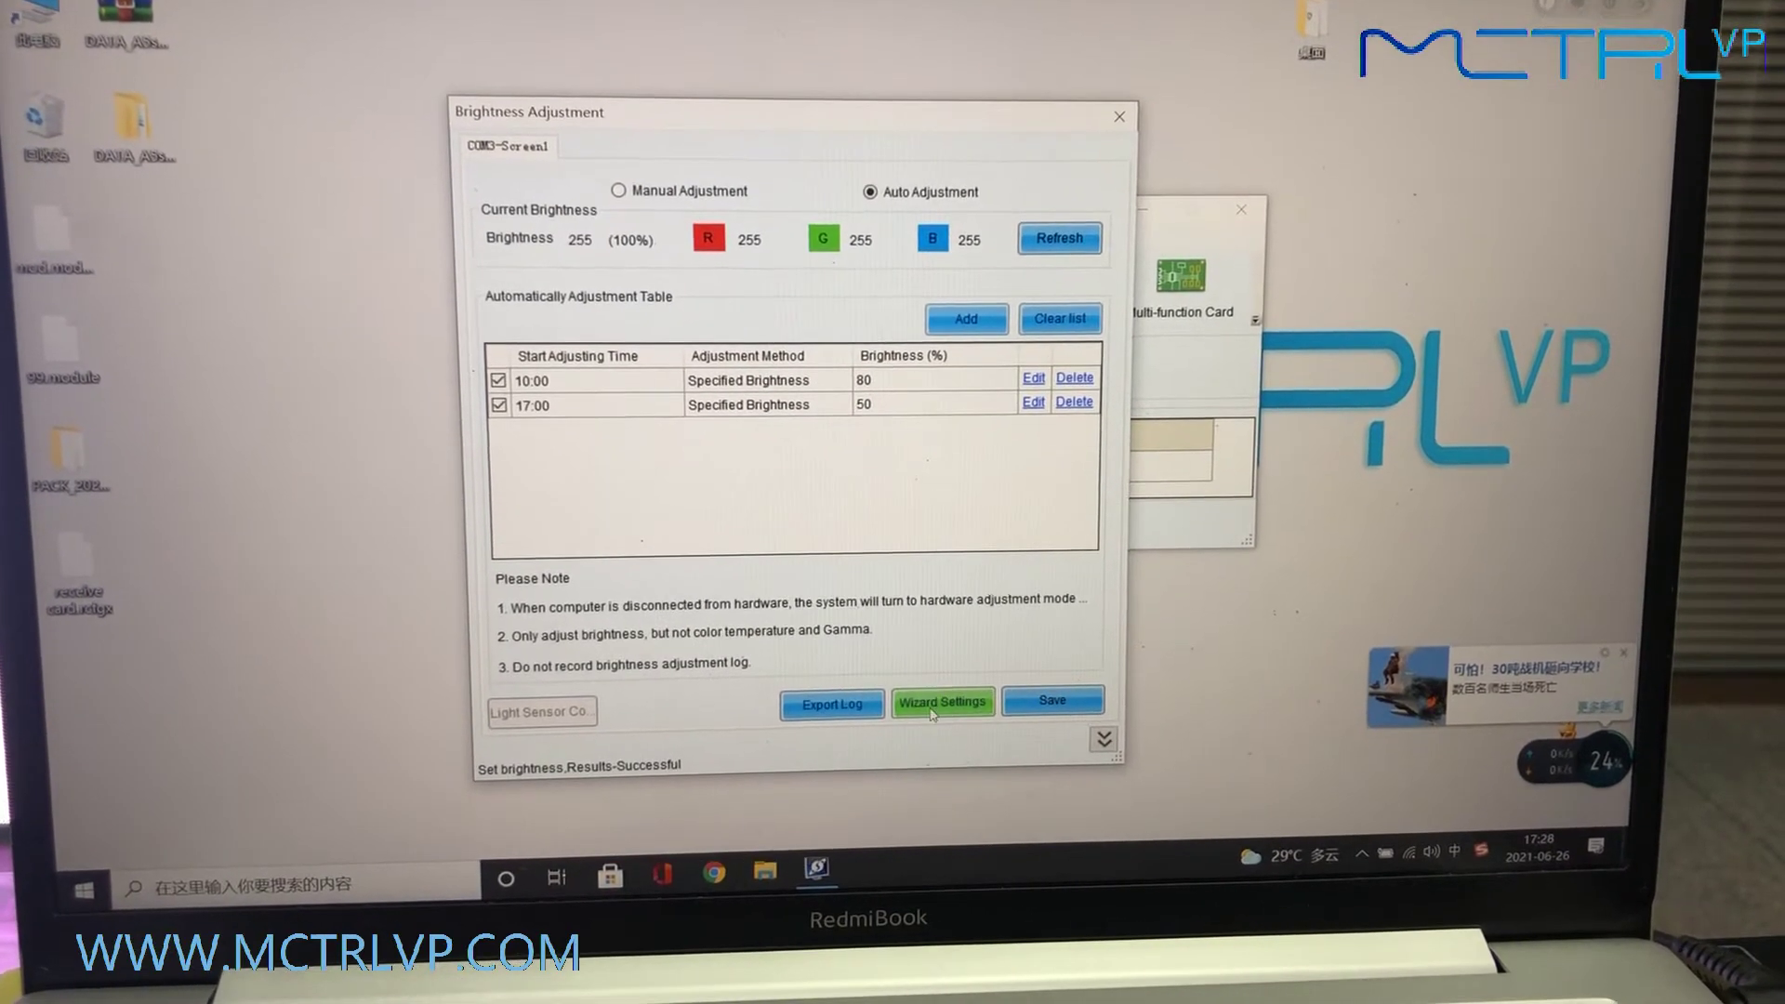
# Relaunch the wizard and go to Light Sensor Settings for sensor COM3-1.
pyautogui.click(949, 709)
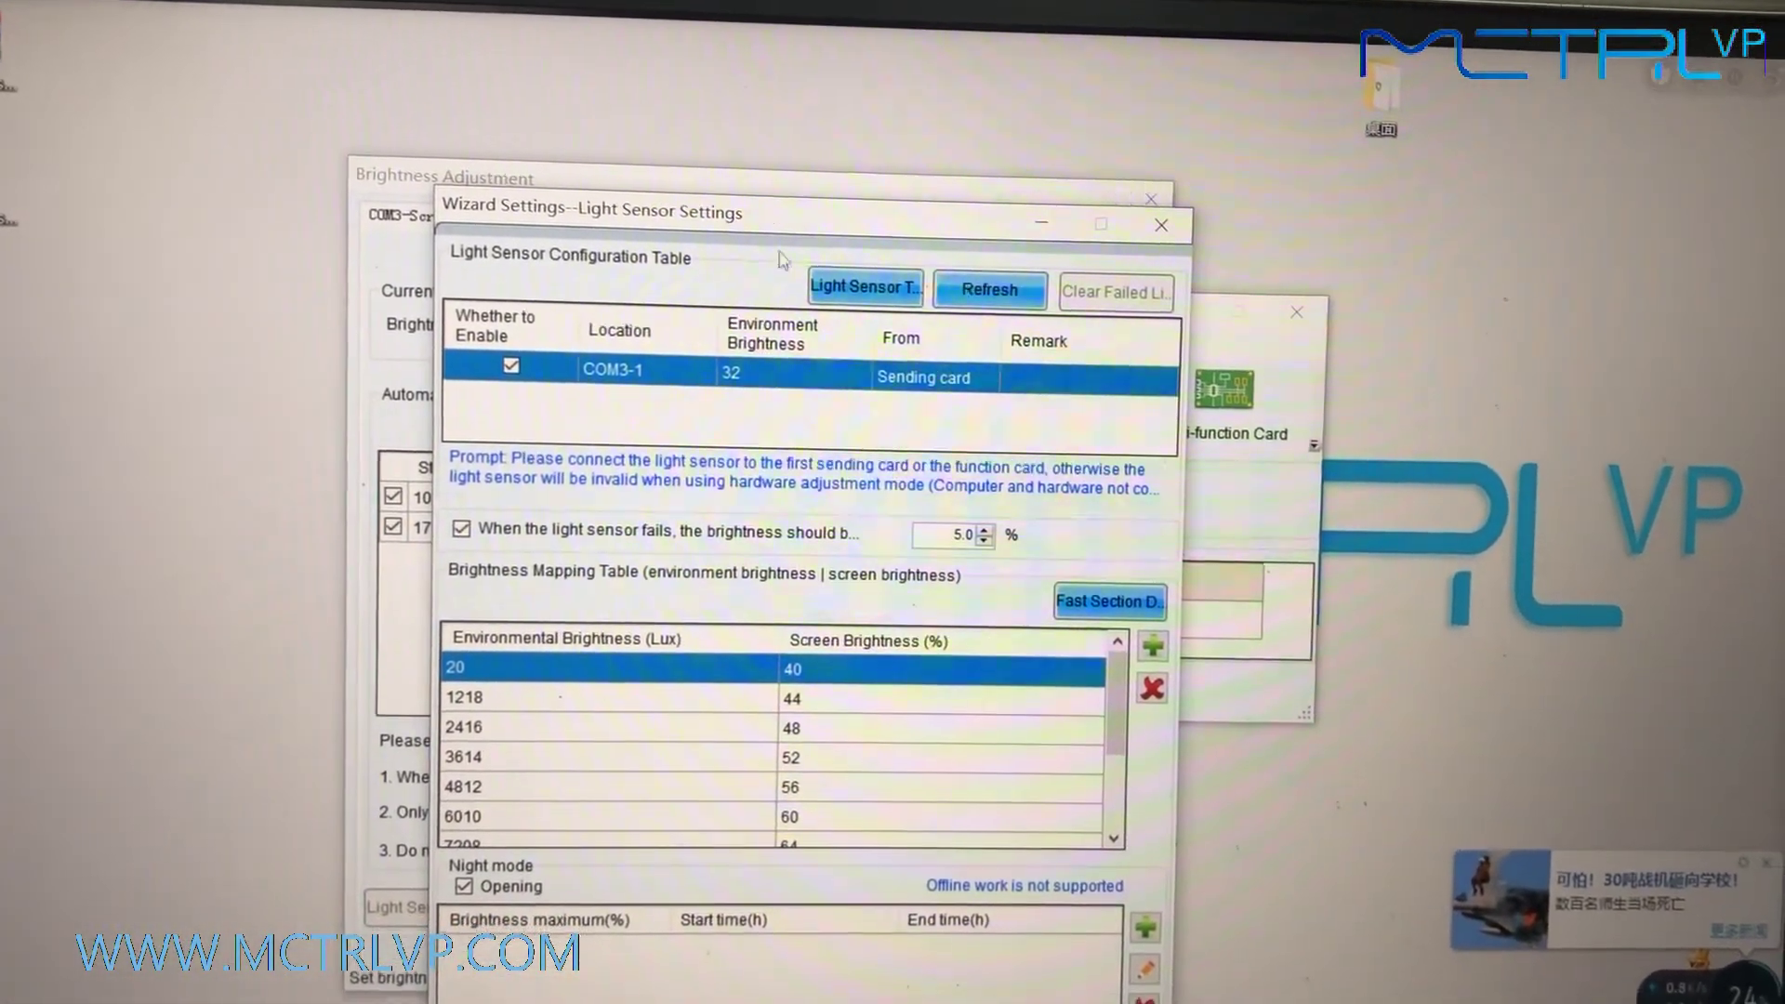
pyautogui.moveTo(781, 224); pyautogui.dragTo(753, 154)
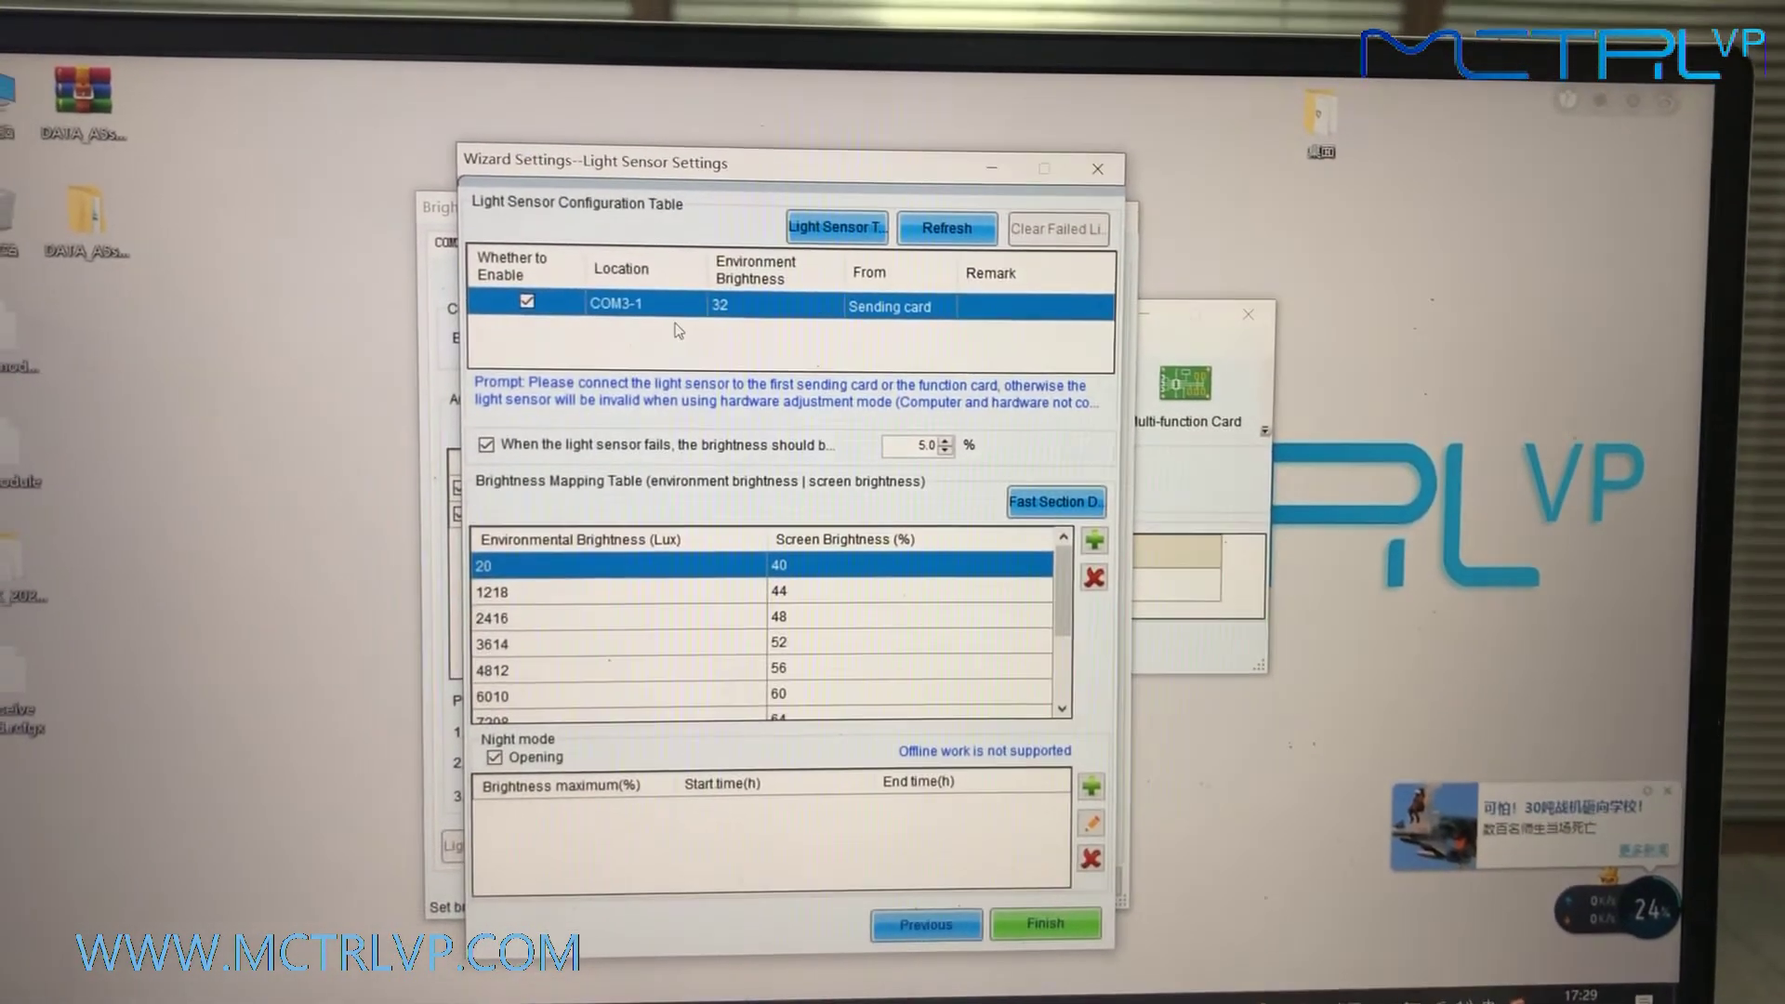
# Check the COM3-1 sensor, review the 20 lux to 40% mapping row, and save.
pyautogui.click(548, 314)
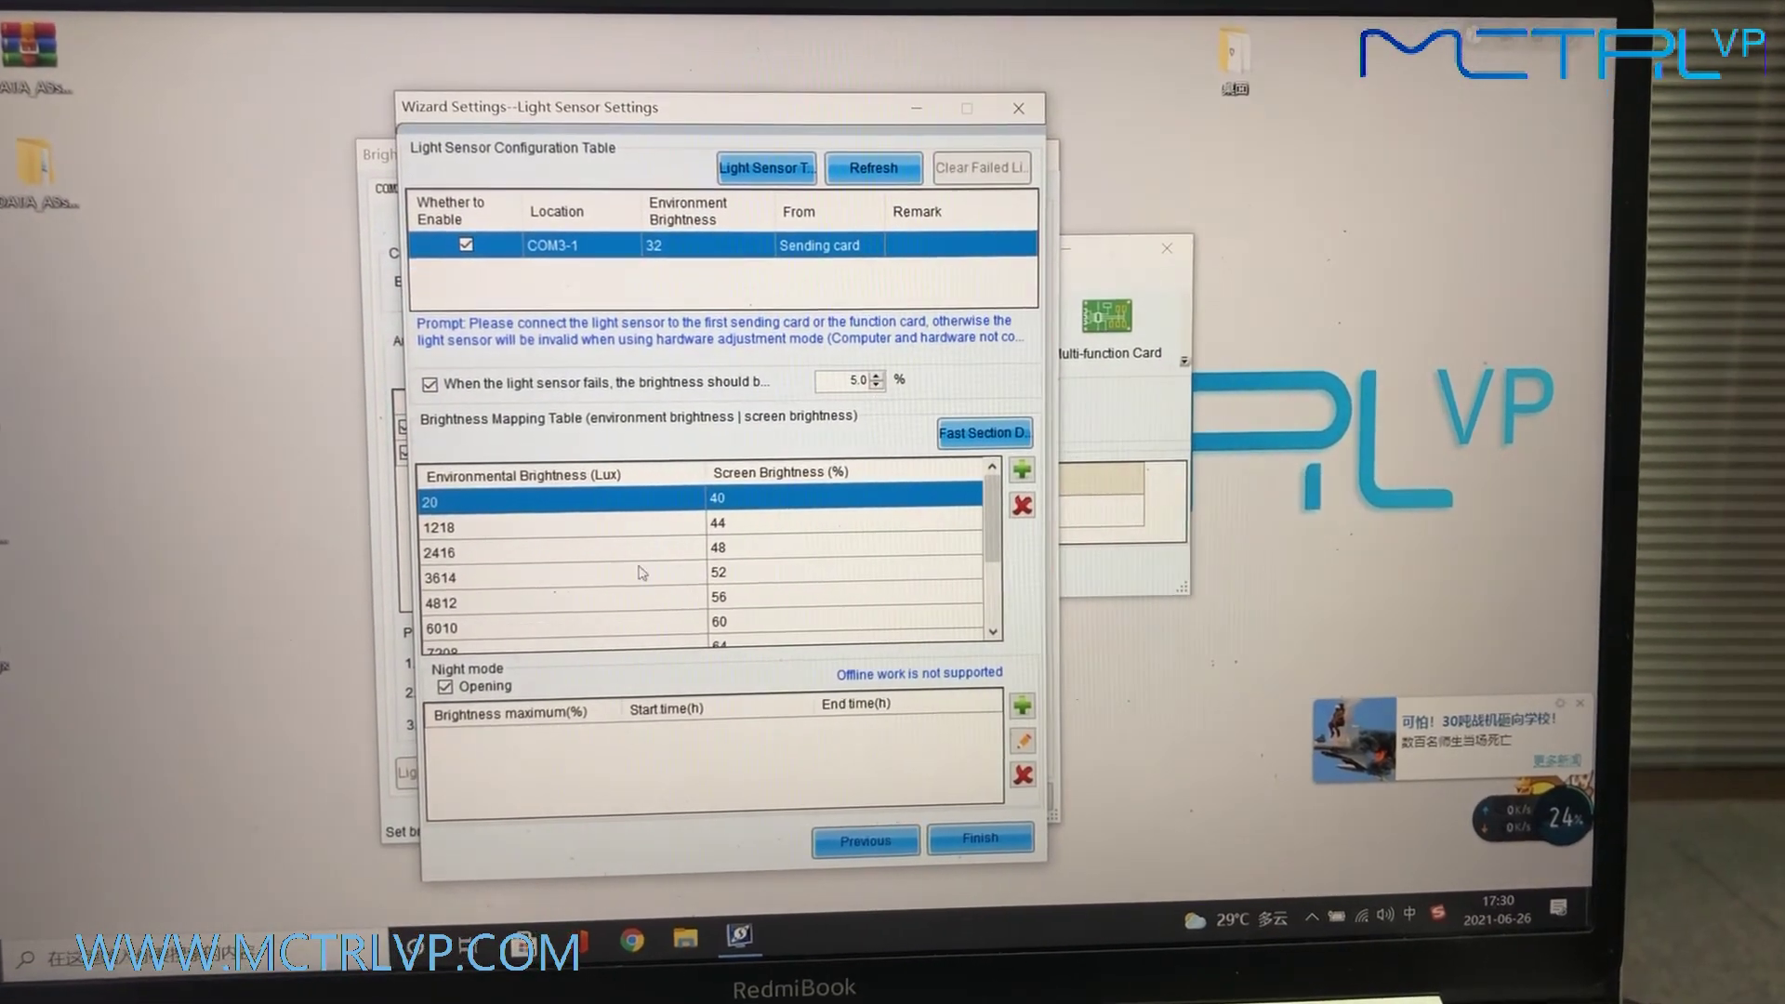
pyautogui.scroll(-5, 998, 586)
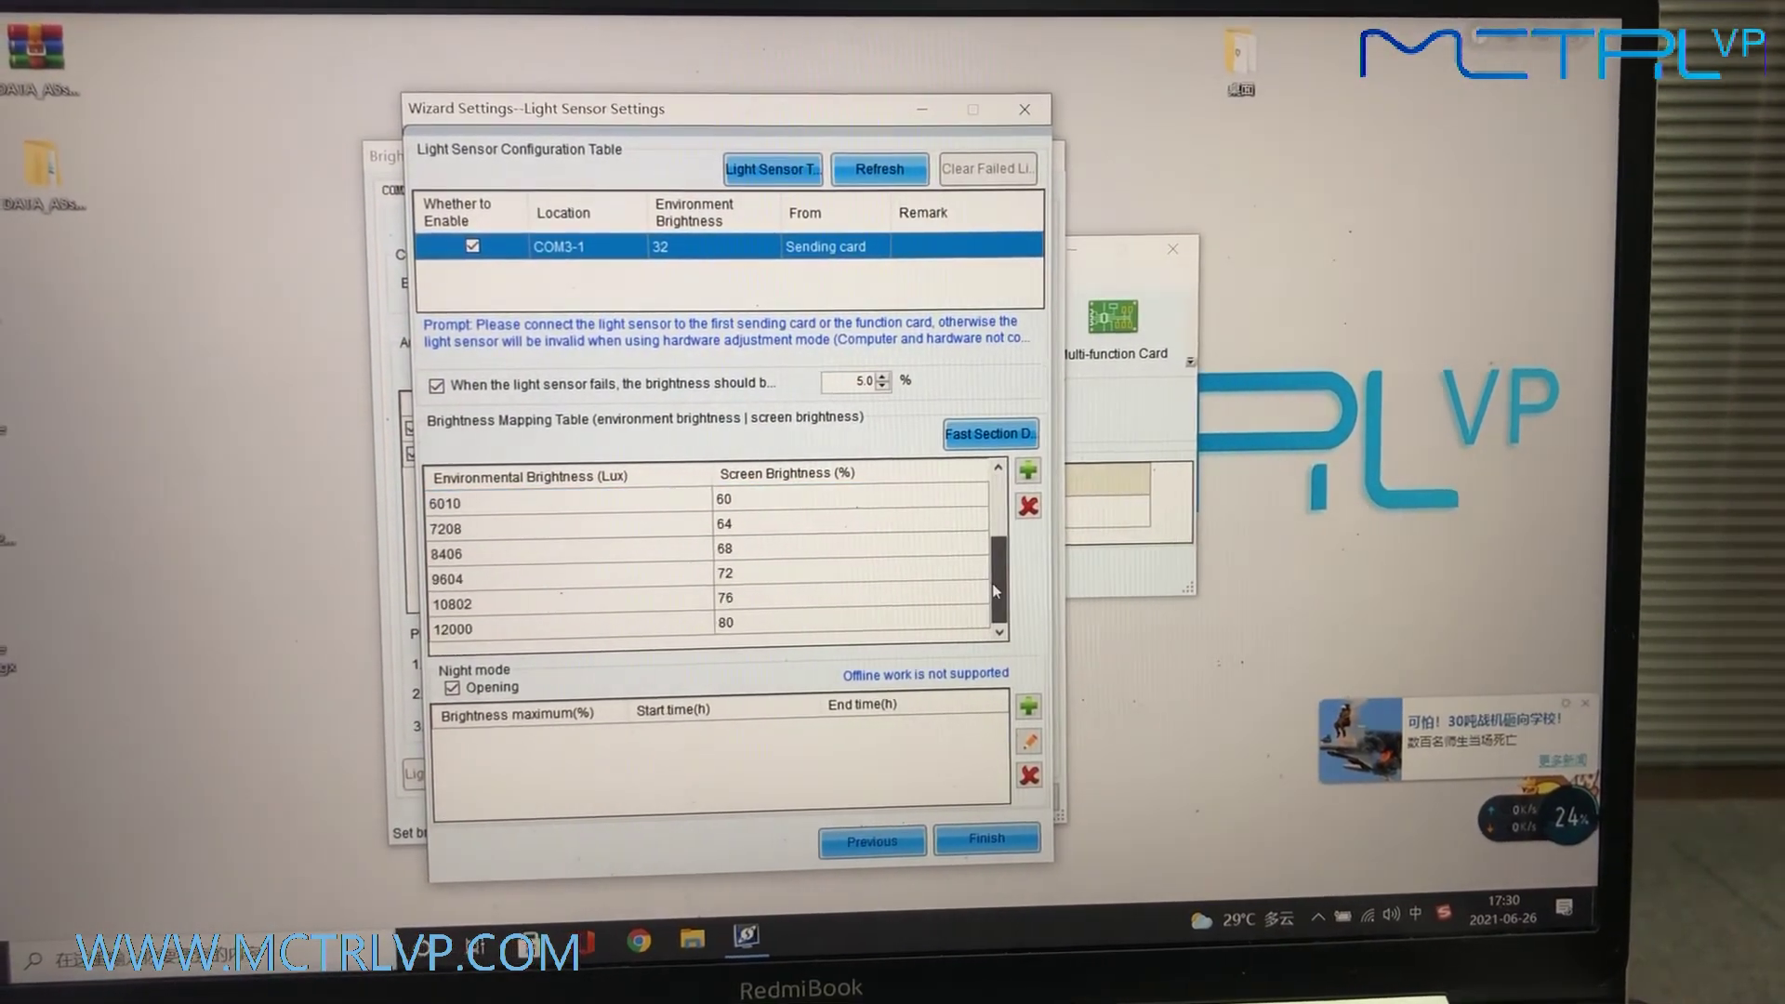
pyautogui.scroll(5, 1004, 588)
pyautogui.click(712, 494)
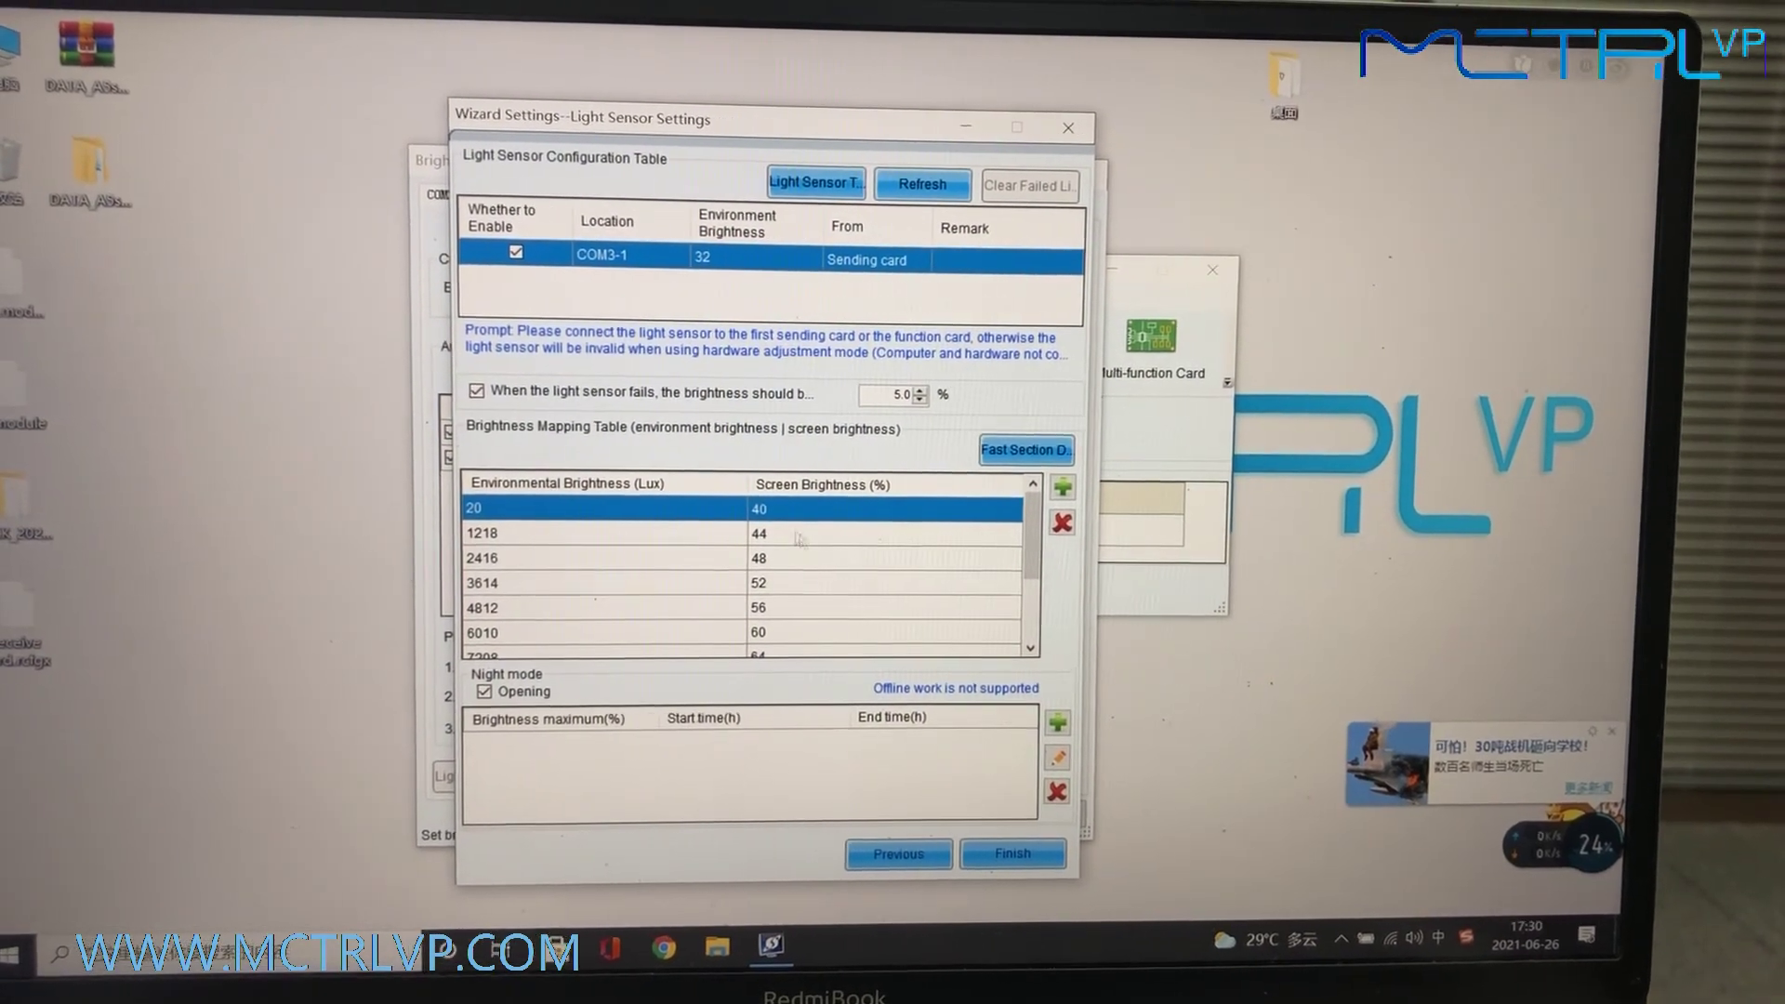
pyautogui.scroll(-5, 837, 595)
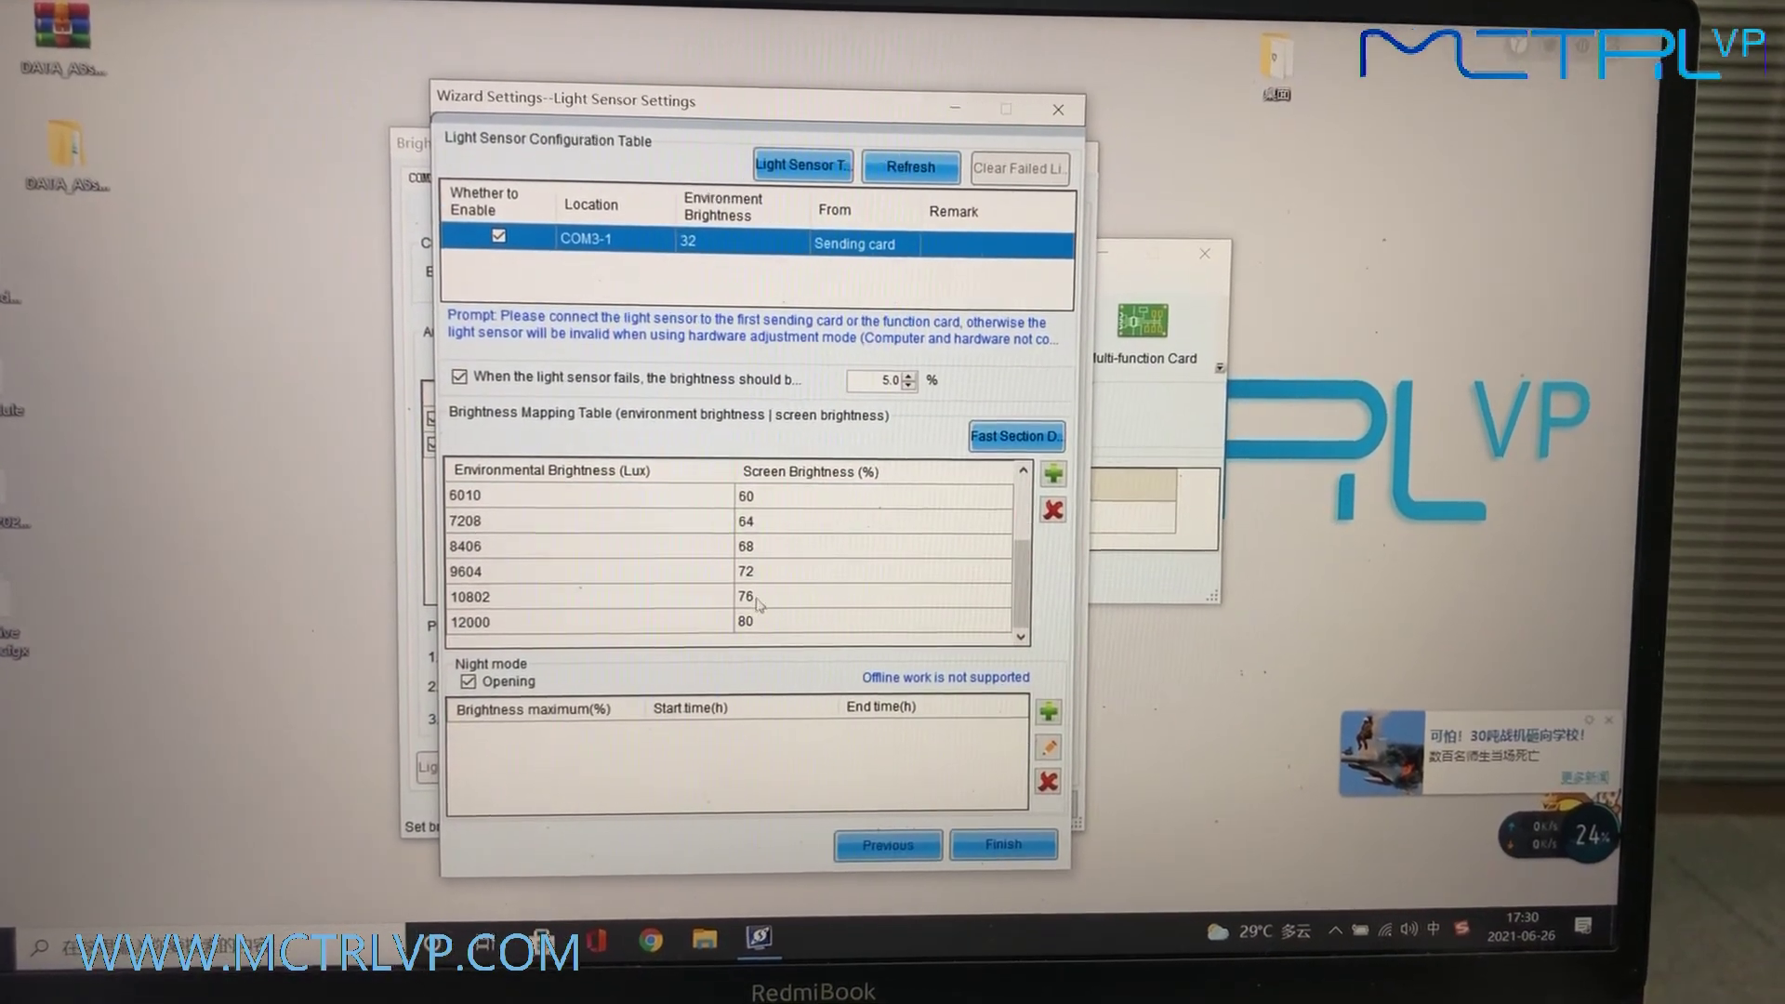
pyautogui.click(1003, 842)
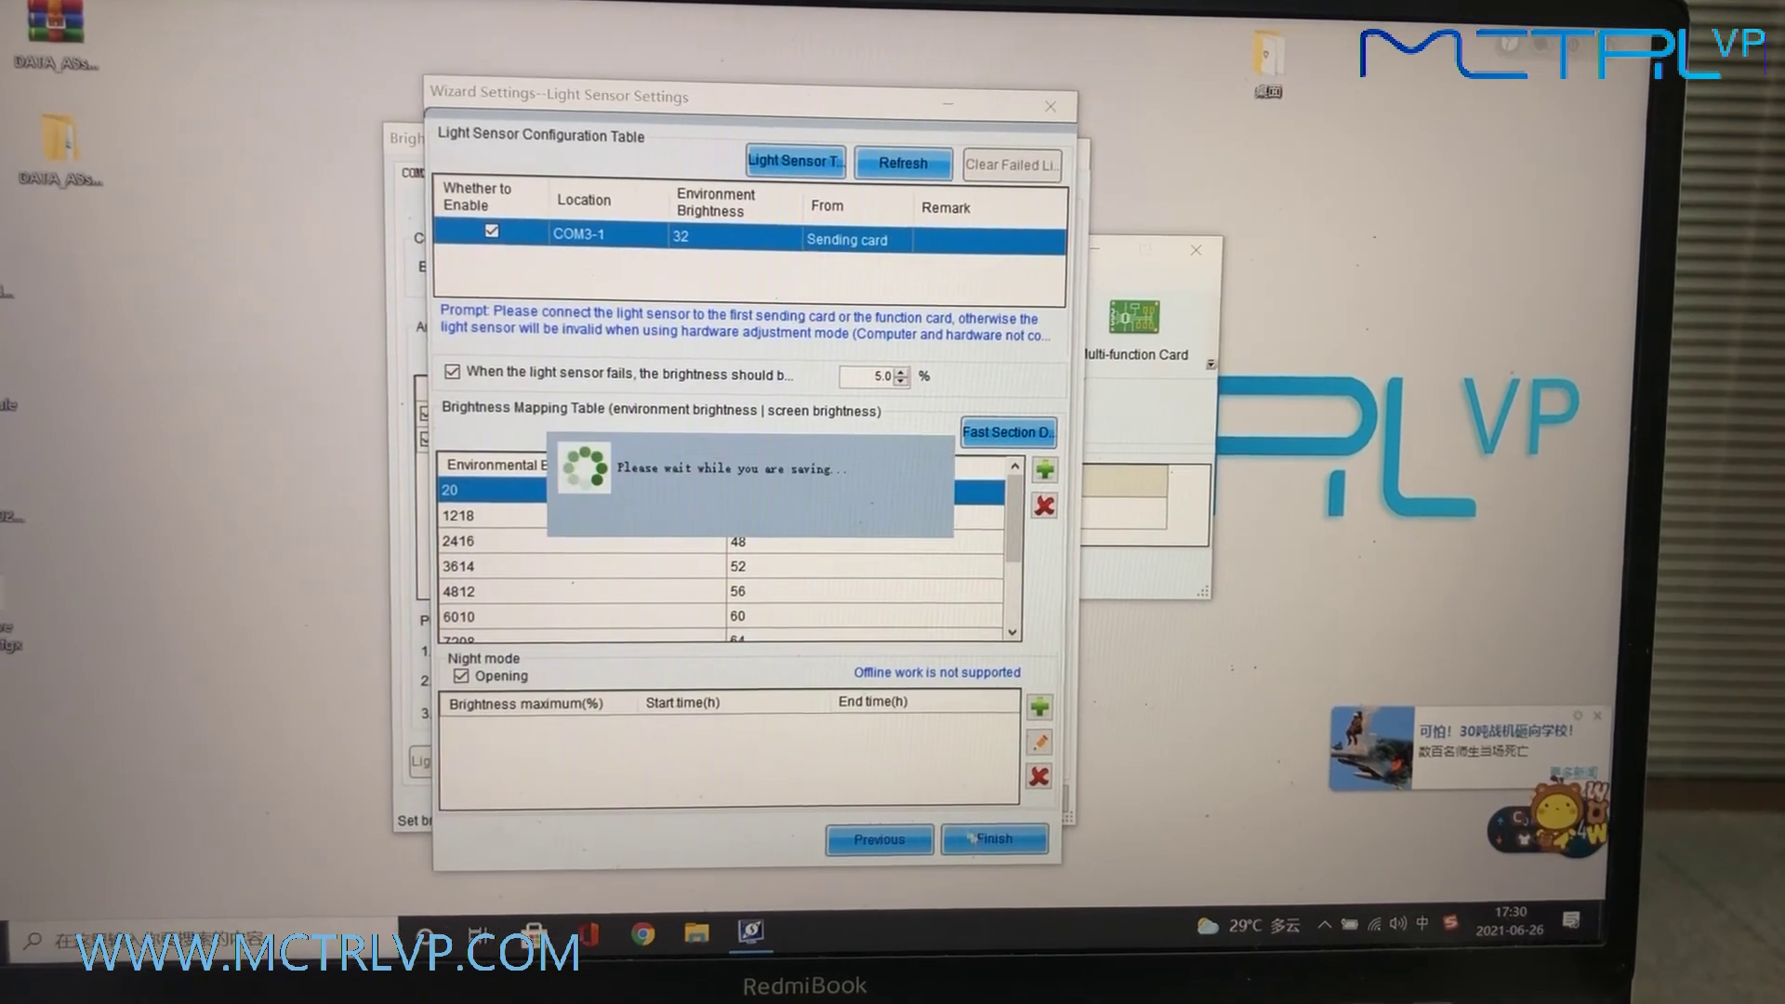
pyautogui.click(755, 527)
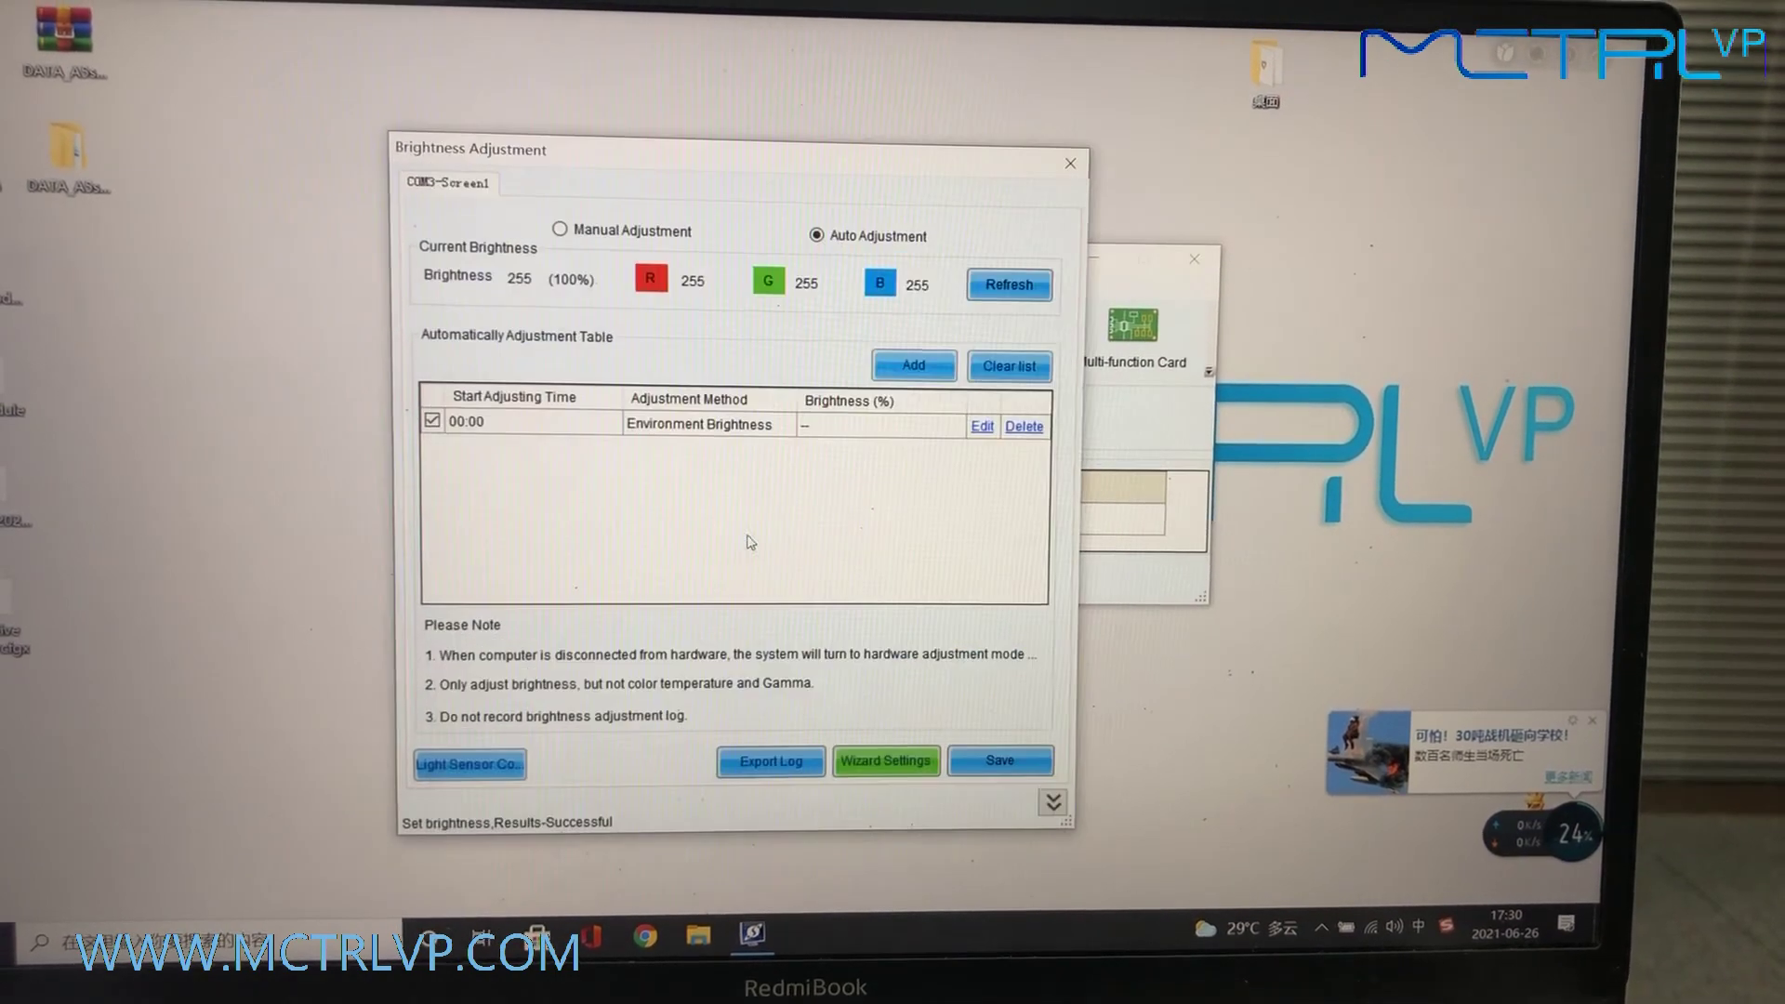